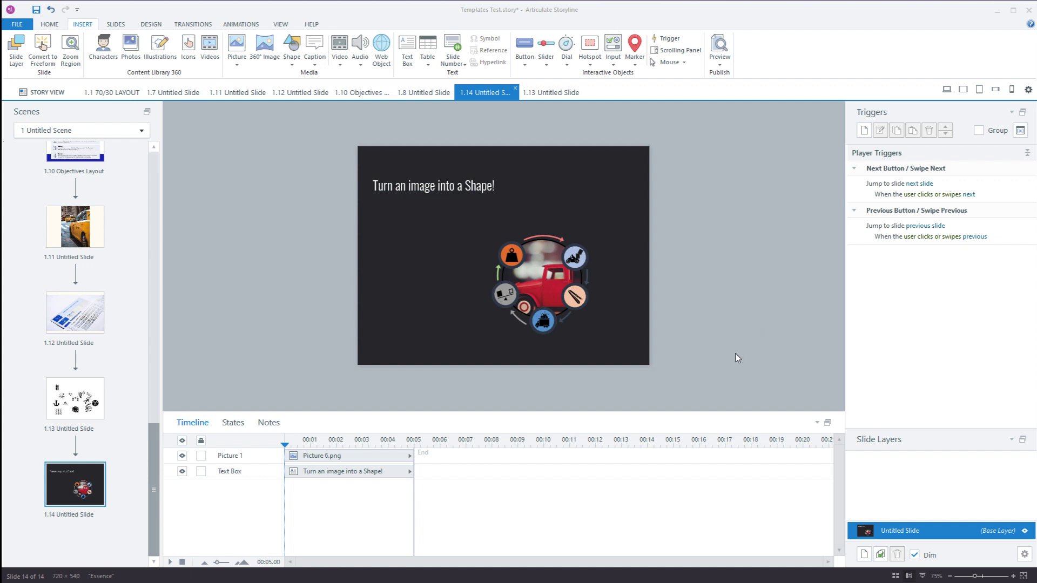
- Select and then deselect the shaped truck picture on the slide
{"action": "left_click", "coordinate": [562, 296]}
{"action": "scroll", "coordinate": [557, 303], "scroll_direction": "up", "scroll_amount": 2}
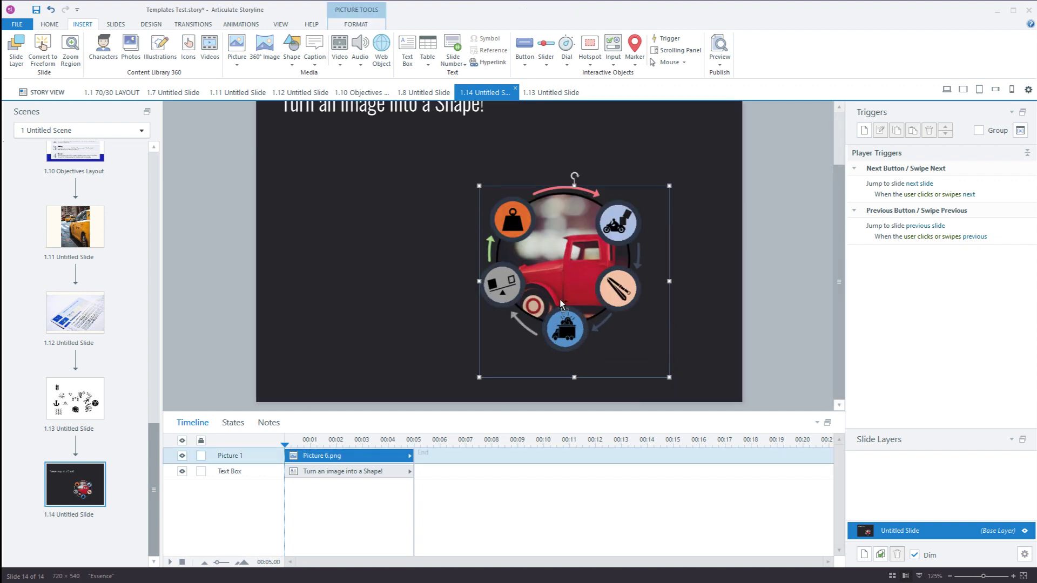
{"action": "left_click", "coordinate": [786, 285]}
{"action": "left_click", "coordinate": [597, 299]}
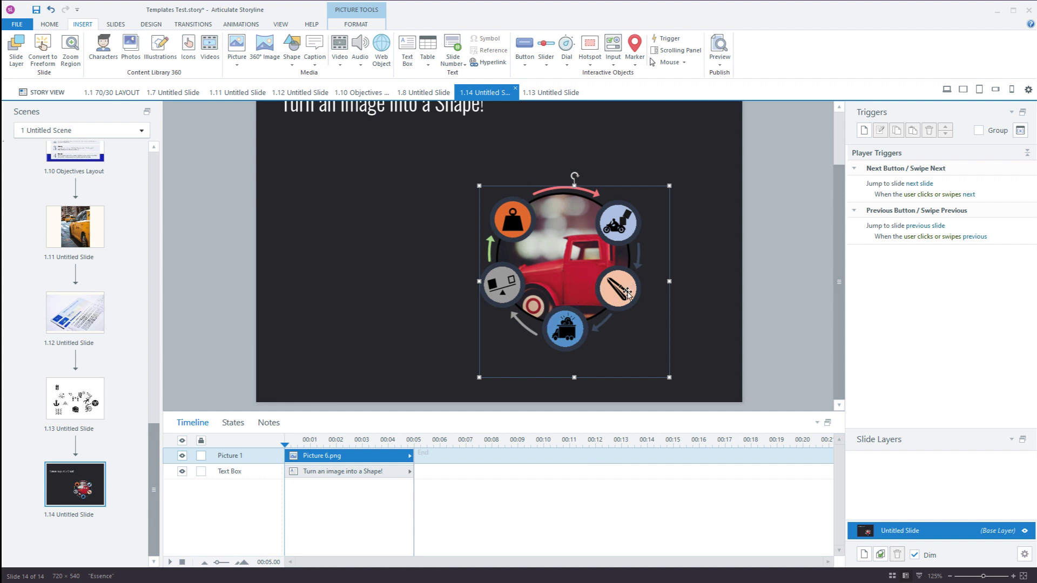
{"action": "left_click", "coordinate": [370, 308]}
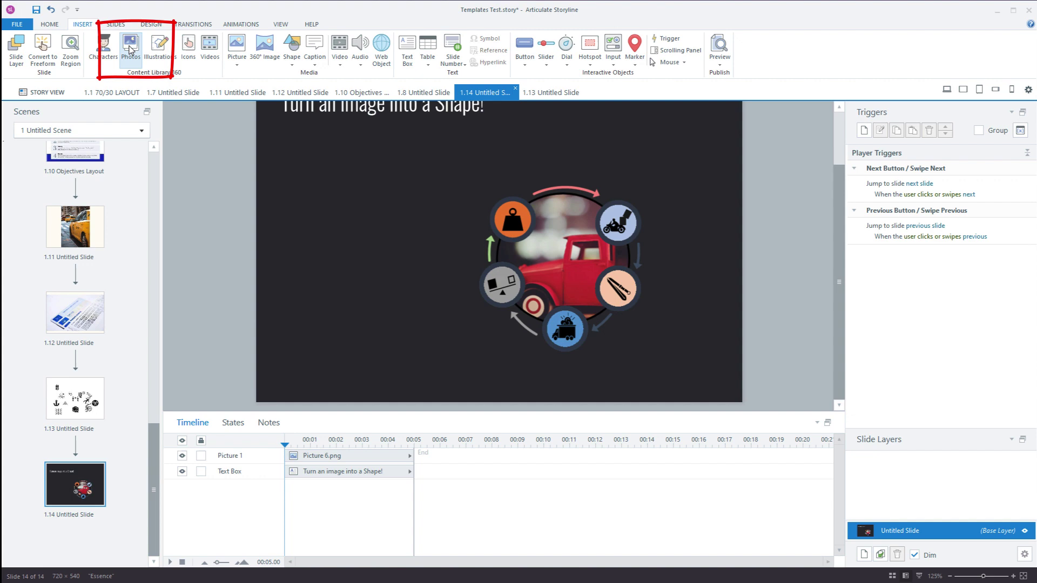
- Insert the tall 4959 x 6199 'train' stock photo onto slide 1.14 and shift it left
{"action": "left_click", "coordinate": [136, 63]}
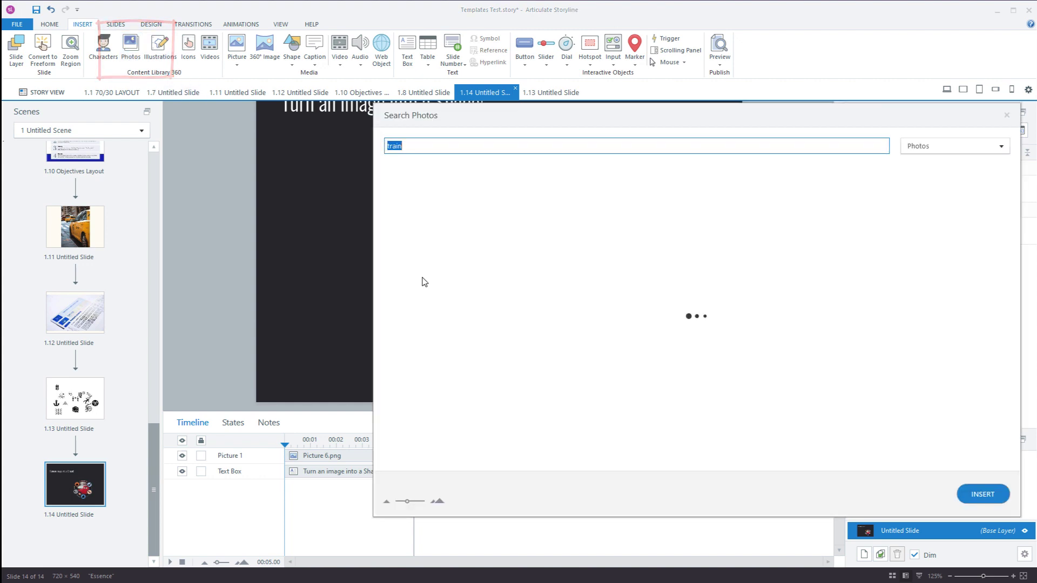
{"action": "left_click_drag", "start_coordinate": [571, 120], "coordinate": [441, 124]}
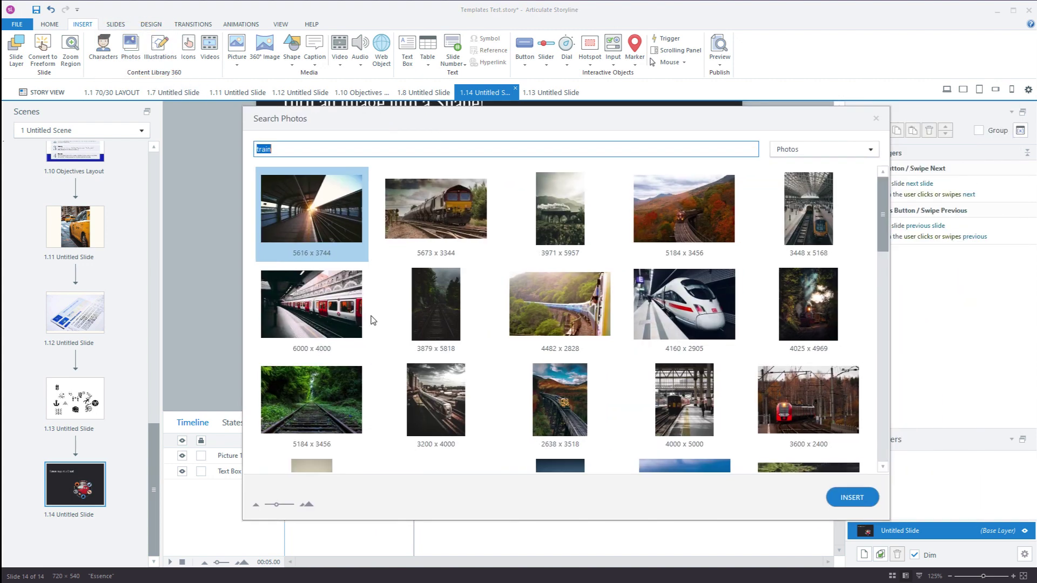
{"action": "scroll", "coordinate": [672, 363], "scroll_direction": "down", "scroll_amount": 10}
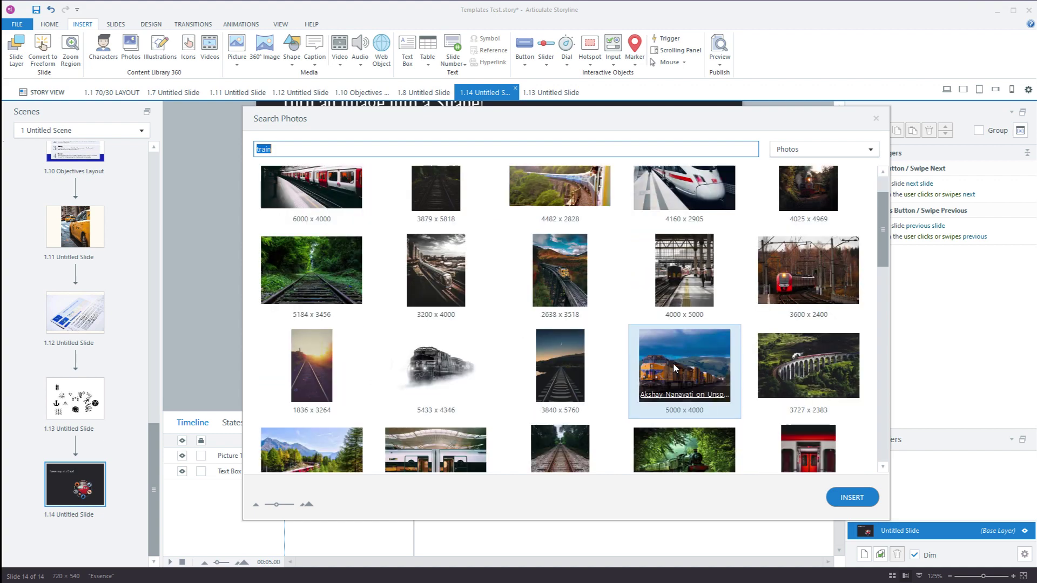
{"action": "left_click", "coordinate": [693, 311]}
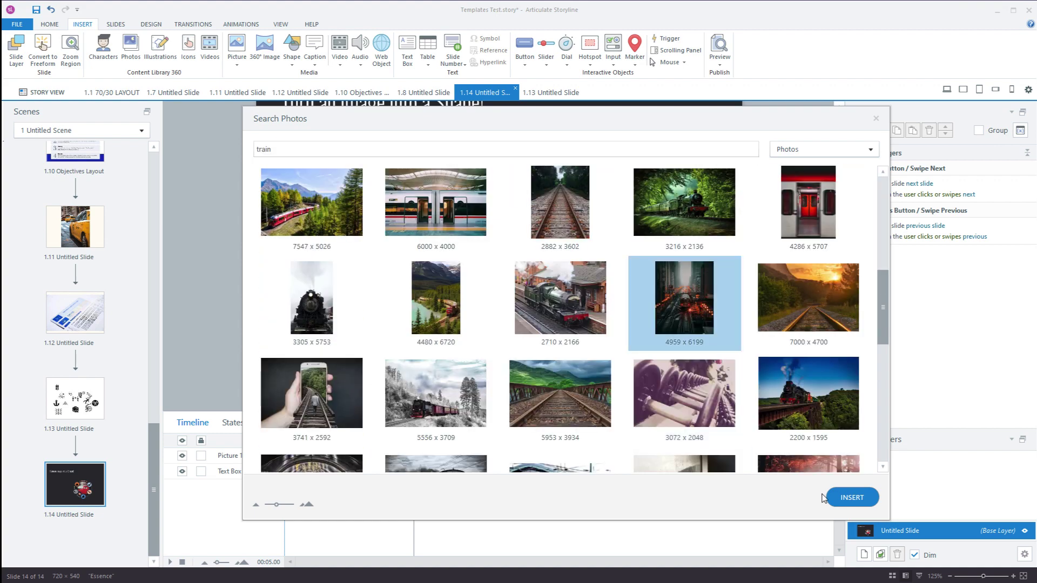
{"action": "left_click", "coordinate": [845, 500]}
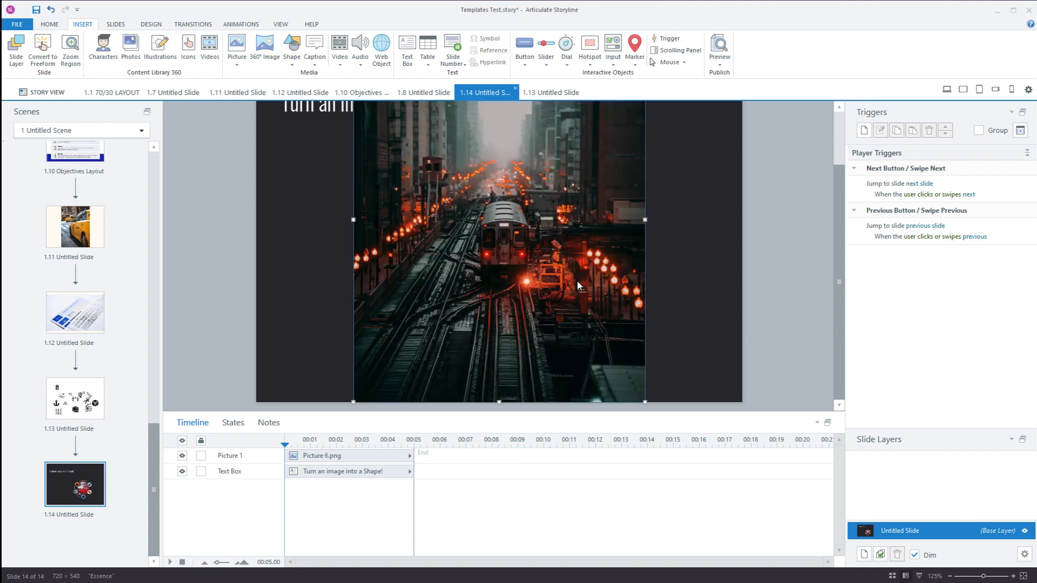
{"action": "scroll", "coordinate": [644, 257], "scroll_direction": "down", "scroll_amount": 2}
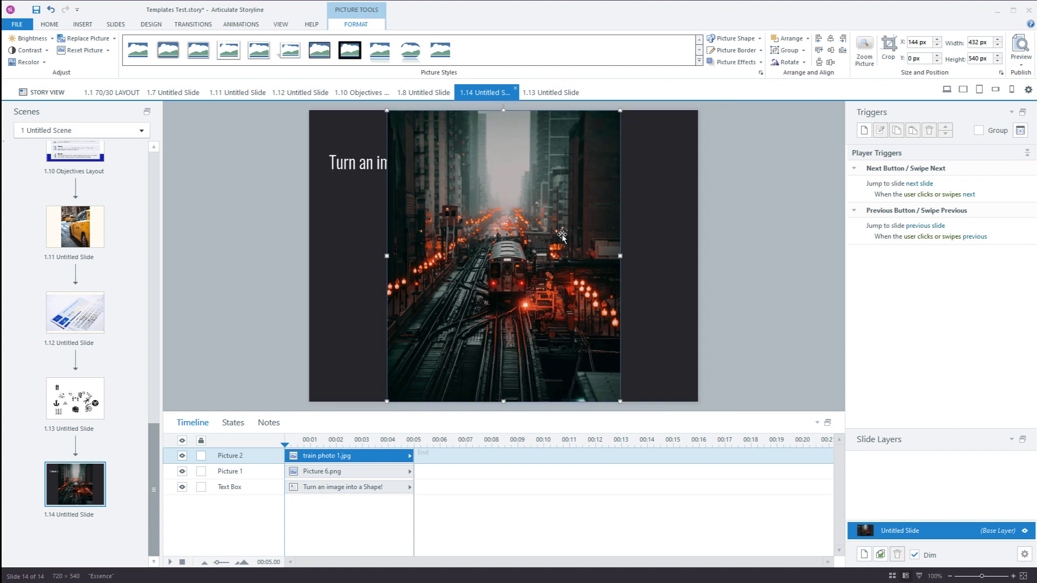
{"action": "left_click_drag", "start_coordinate": [561, 236], "coordinate": [529, 233]}
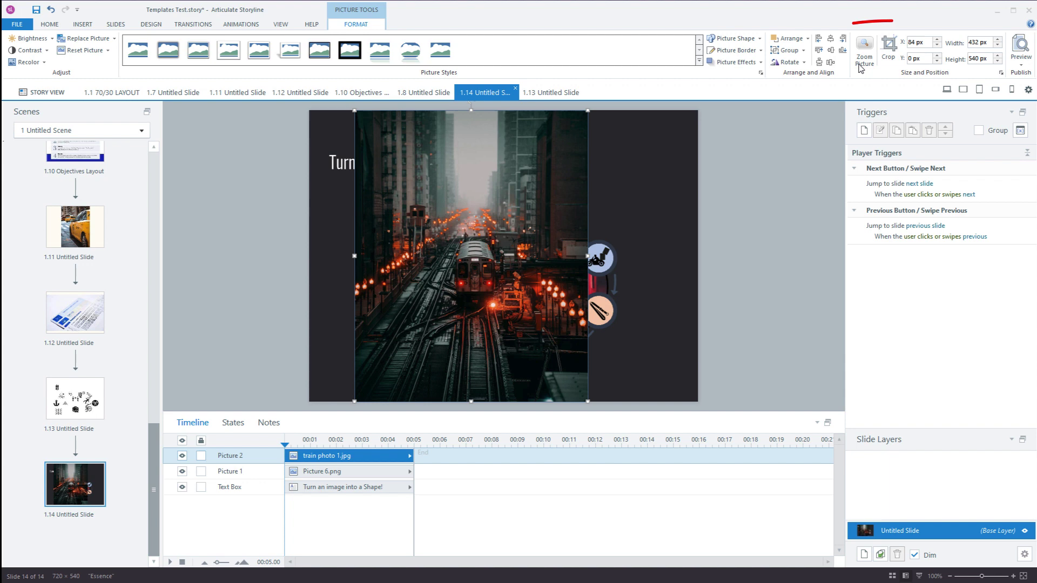
- Crop the train photo's top and bottom to a 432 × 431 square, then move it to X 53, Y 68
{"action": "left_click", "coordinate": [888, 49]}
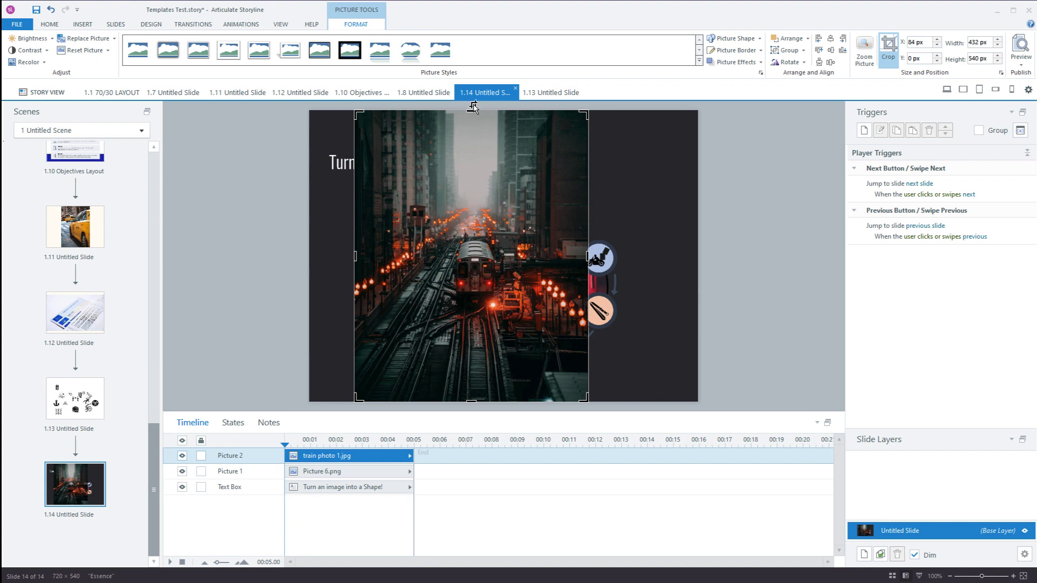
{"action": "left_click_drag", "start_coordinate": [472, 110], "coordinate": [476, 160]}
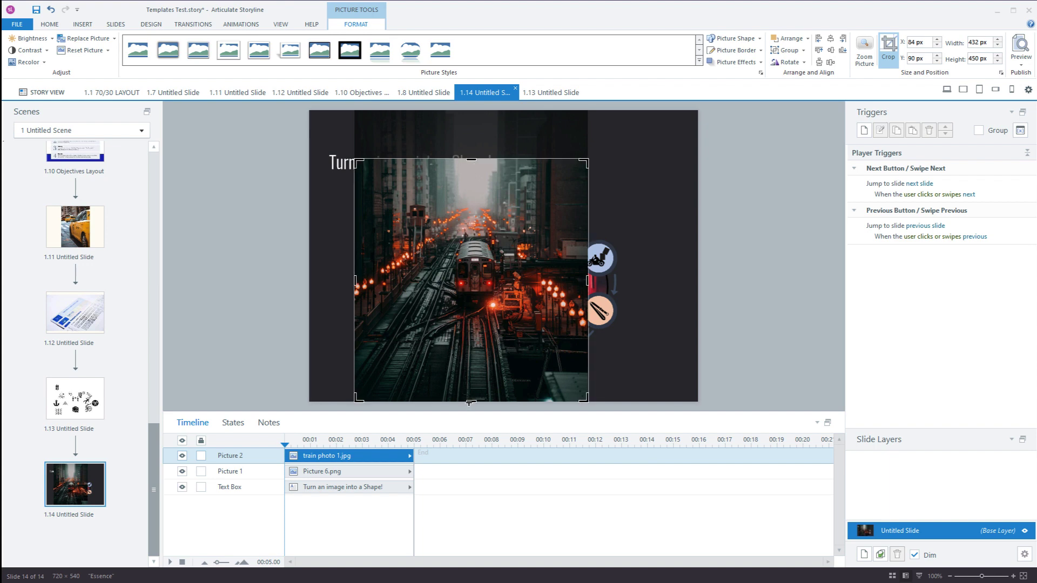
{"action": "left_click_drag", "start_coordinate": [469, 402], "coordinate": [469, 397]}
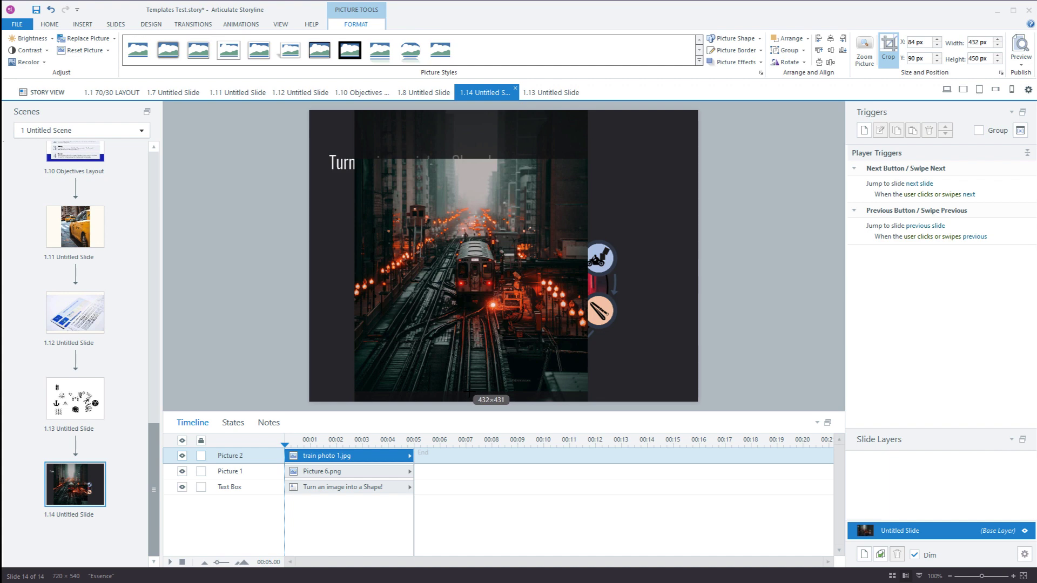
{"action": "left_click_drag", "start_coordinate": [469, 396], "coordinate": [469, 397]}
{"action": "left_click", "coordinate": [718, 342]}
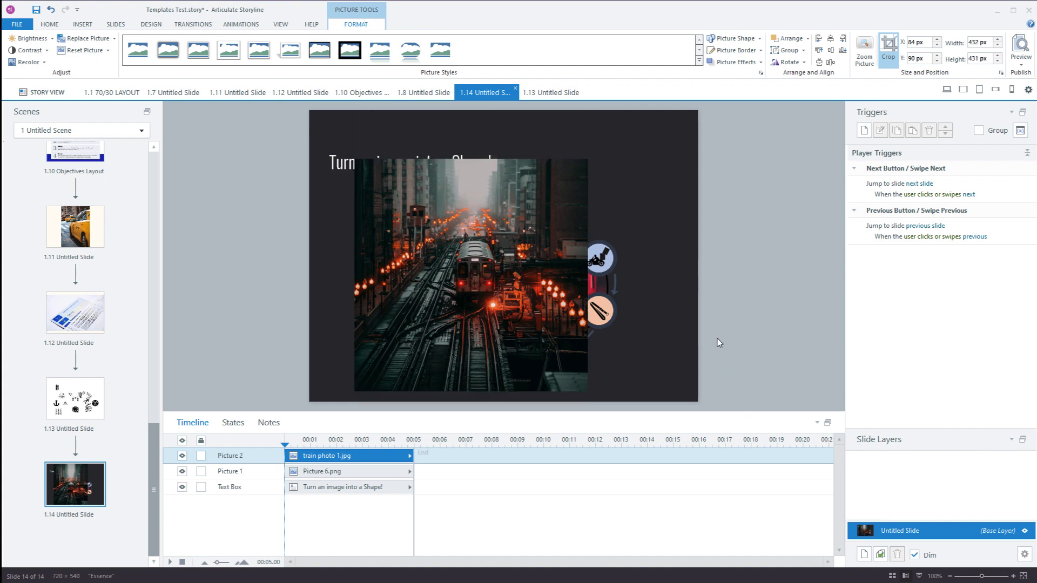
{"action": "left_click_drag", "start_coordinate": [496, 301], "coordinate": [497, 270]}
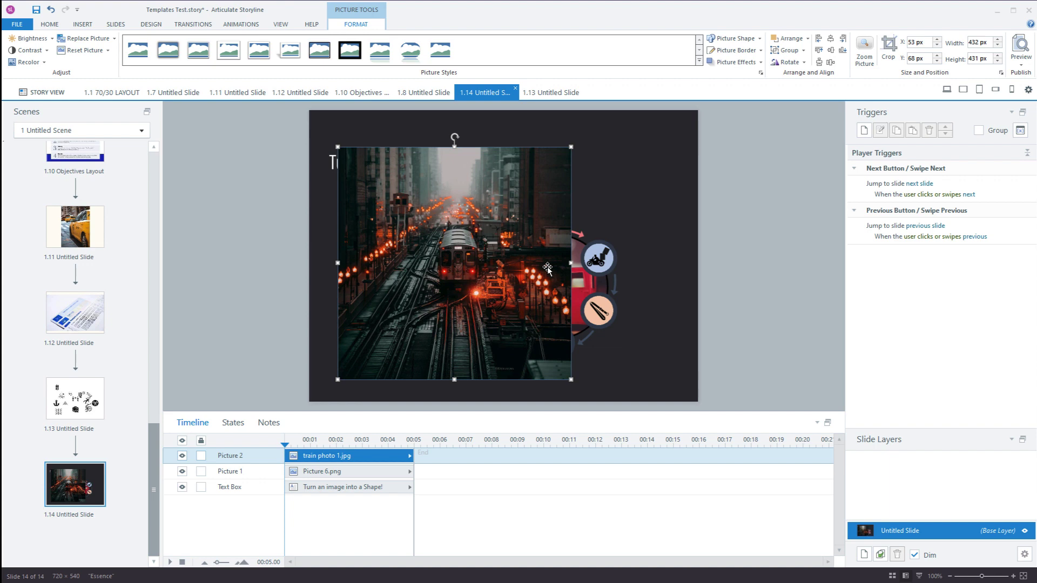
- Apply the Oval picture shape to the square train photo and drag it right to X 288, Y 37
{"action": "left_click", "coordinate": [739, 227]}
{"action": "left_click", "coordinate": [509, 253]}
{"action": "left_click", "coordinate": [759, 38]}
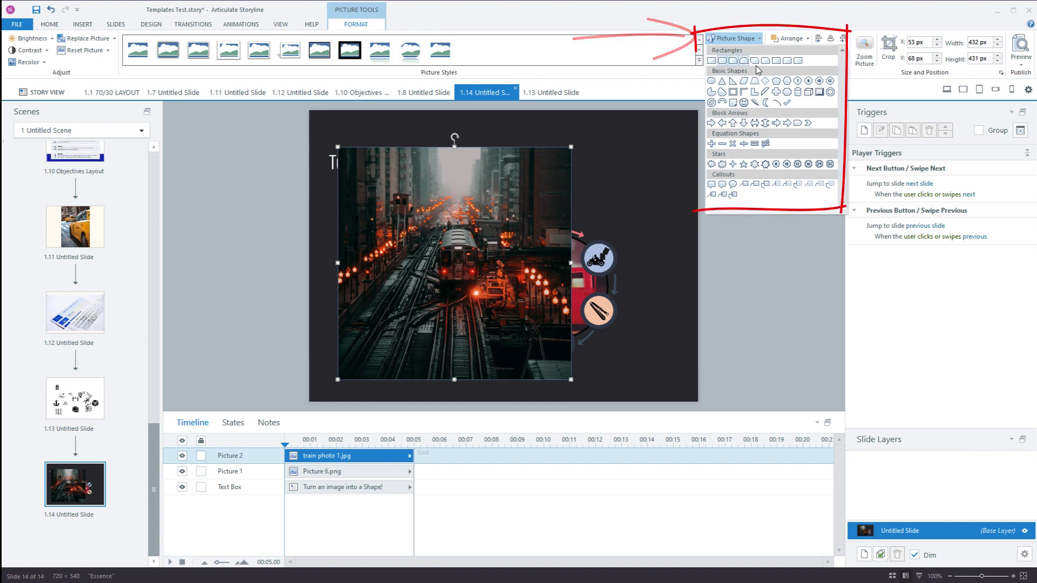
{"action": "left_click", "coordinate": [712, 82]}
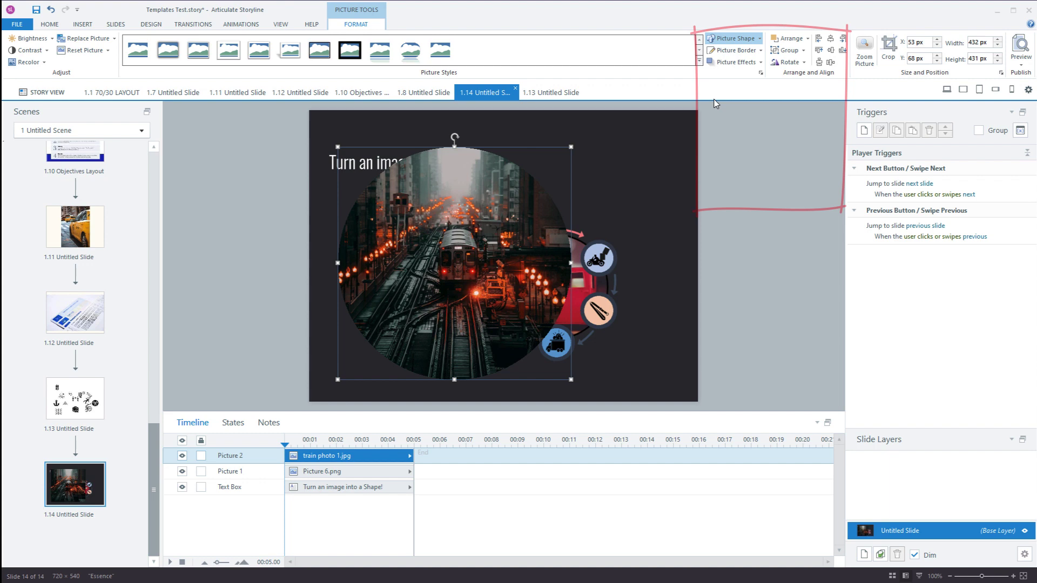
{"action": "left_click", "coordinate": [655, 316]}
{"action": "left_click_drag", "start_coordinate": [463, 284], "coordinate": [591, 268]}
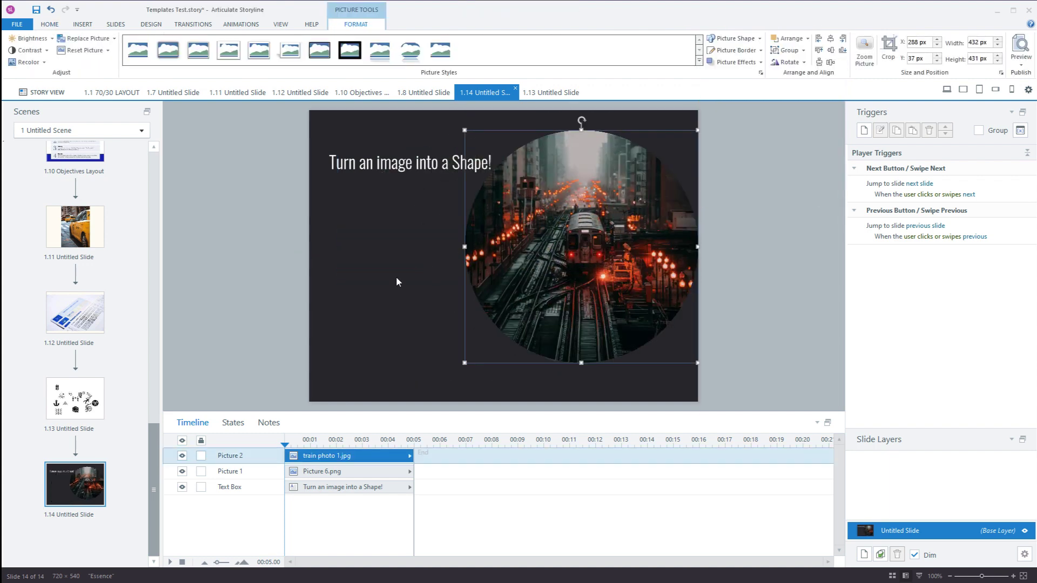
{"action": "left_click", "coordinate": [406, 285]}
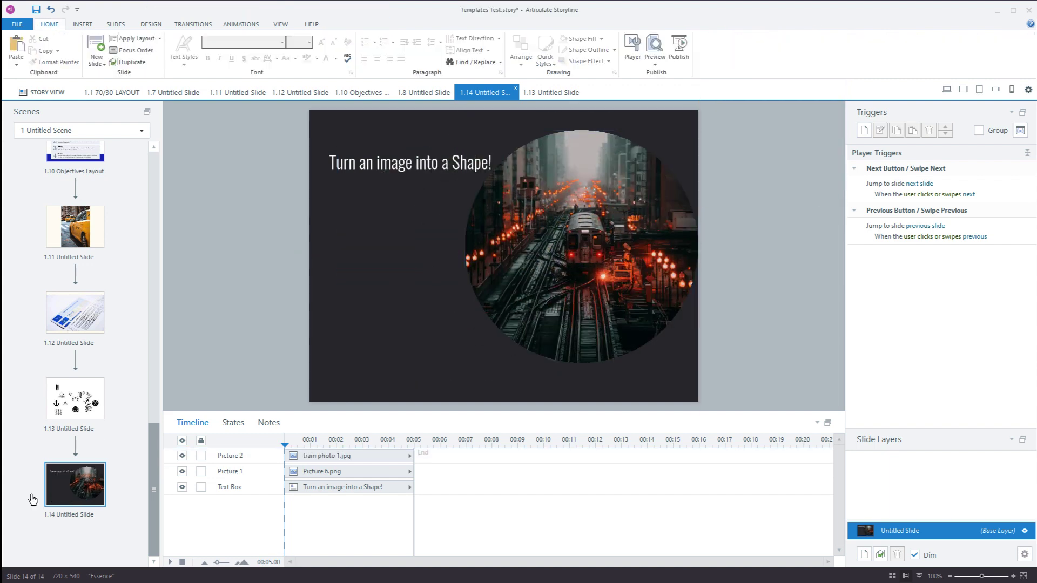
- Add a new blank slide after slide 1.14
{"action": "right_click", "coordinate": [90, 509]}
{"action": "mouse_move", "coordinate": [139, 512]}
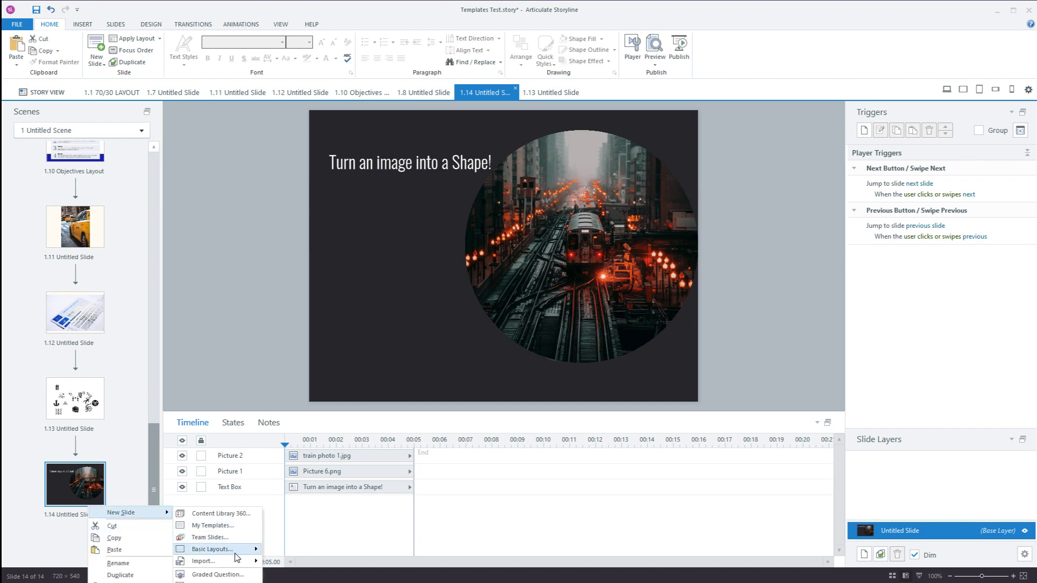
{"action": "mouse_move", "coordinate": [235, 549]}
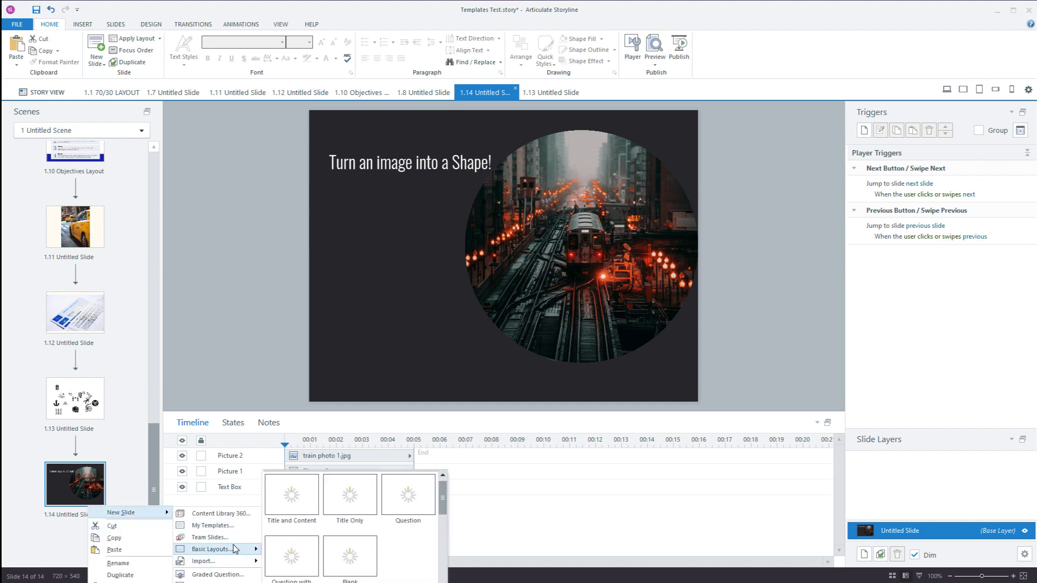
{"action": "left_click", "coordinate": [344, 557]}
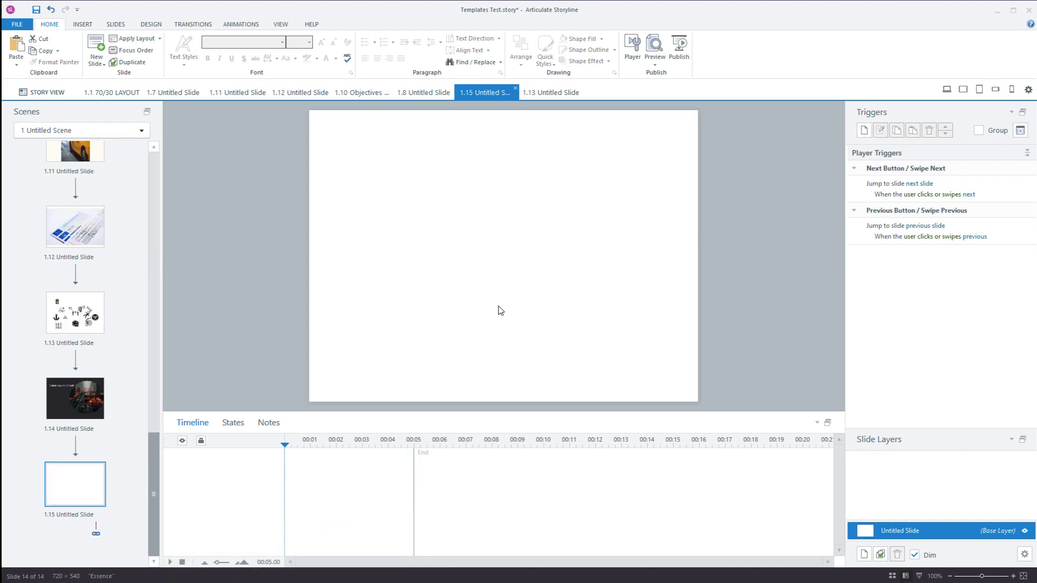
- Insert the 3888 x 2592 train stock photo at 720×480 px on slide 1.15 and select it
{"action": "left_click", "coordinate": [83, 24]}
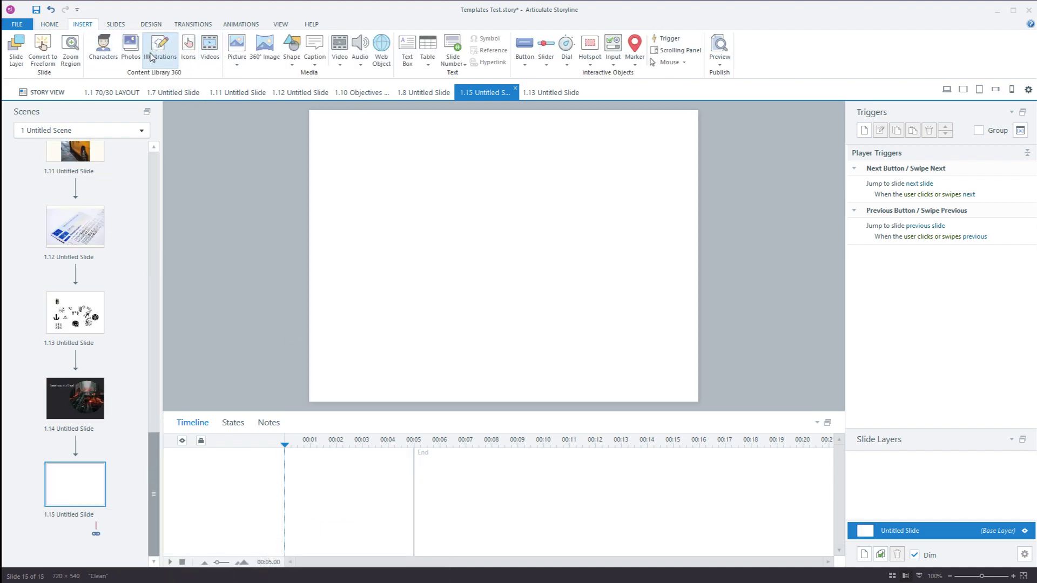
{"action": "left_click", "coordinate": [130, 46]}
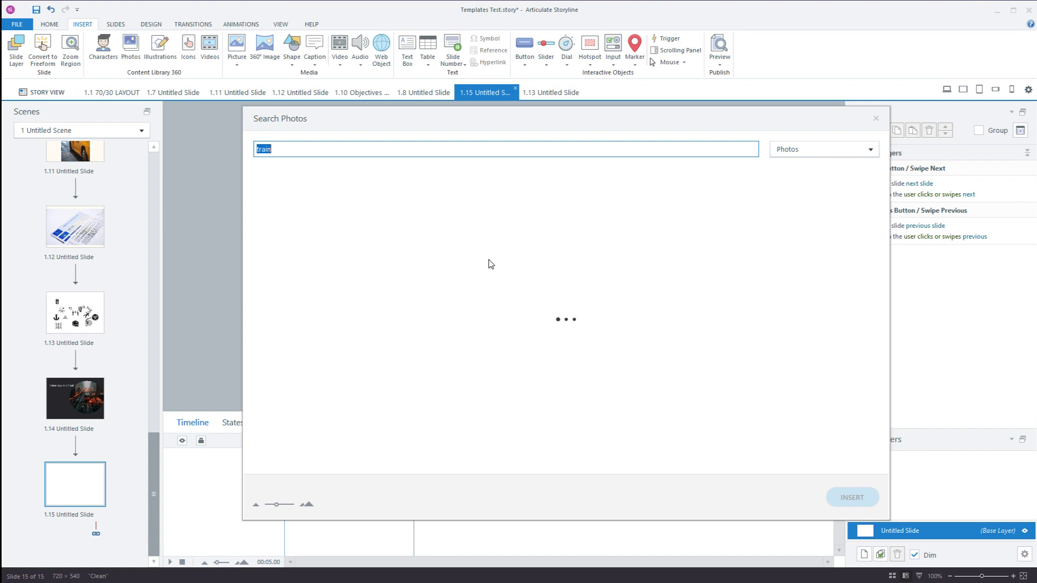
{"action": "scroll", "coordinate": [462, 400], "scroll_direction": "down", "scroll_amount": 2}
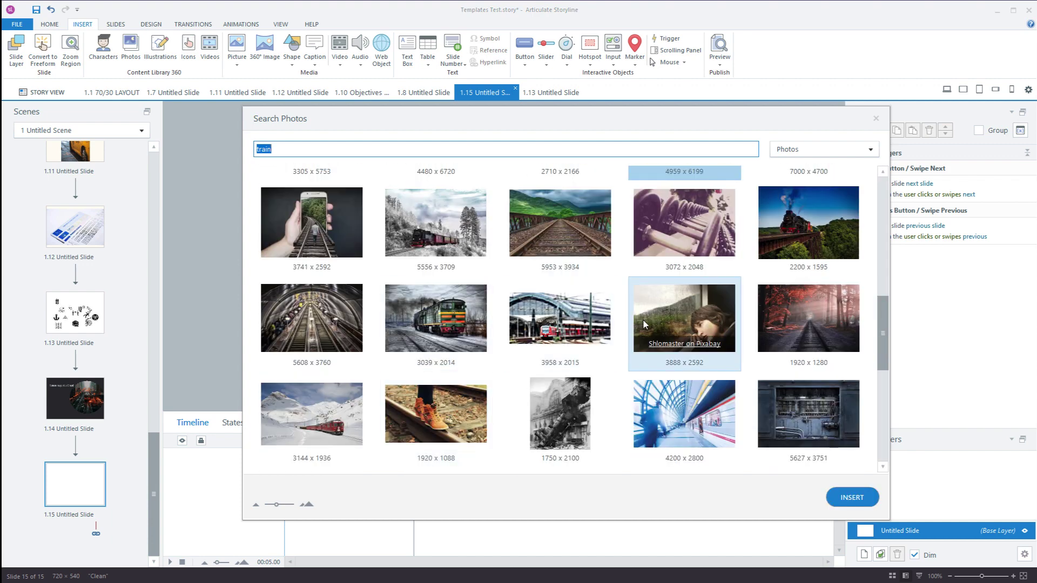
{"action": "left_click", "coordinate": [652, 322]}
{"action": "left_click", "coordinate": [857, 499]}
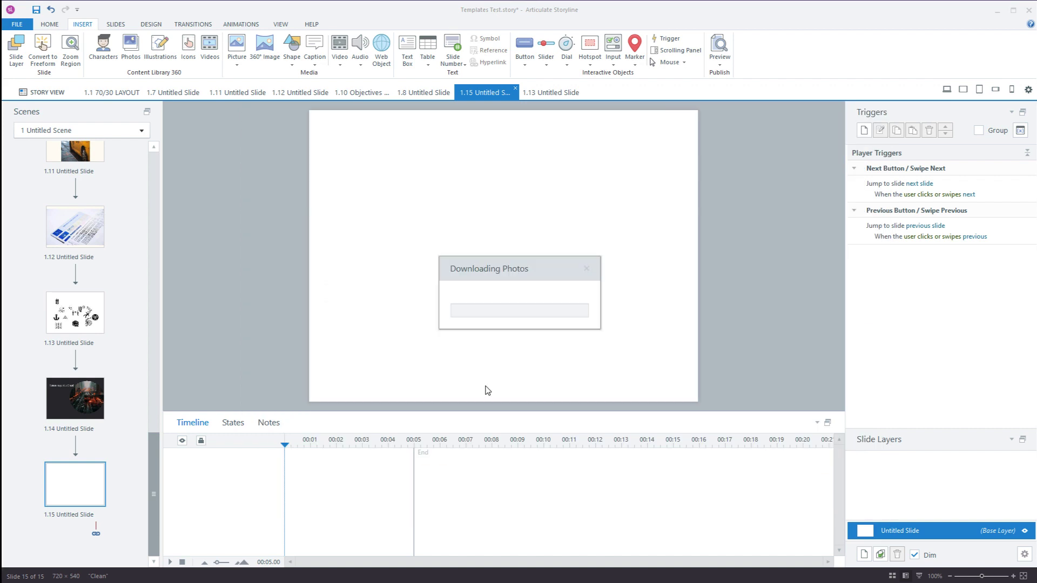
{"action": "left_click", "coordinate": [743, 286]}
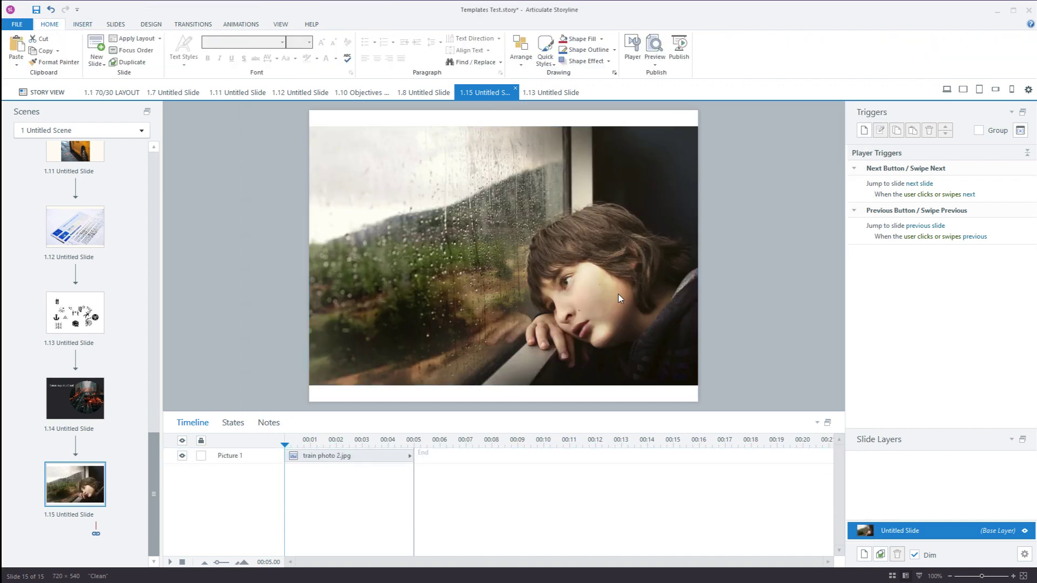
{"action": "left_click", "coordinate": [552, 276]}
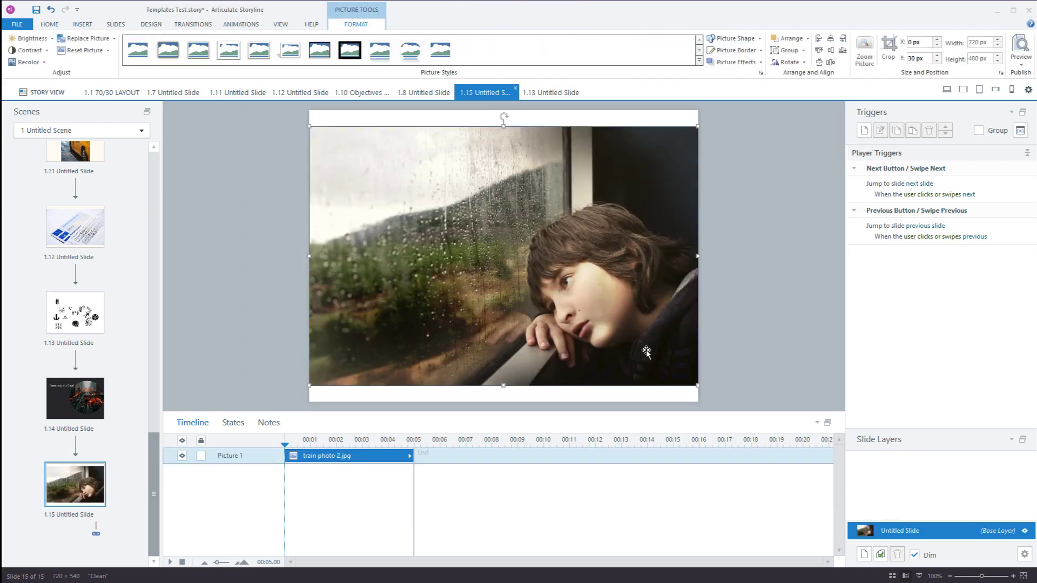
{"action": "left_click", "coordinate": [729, 224]}
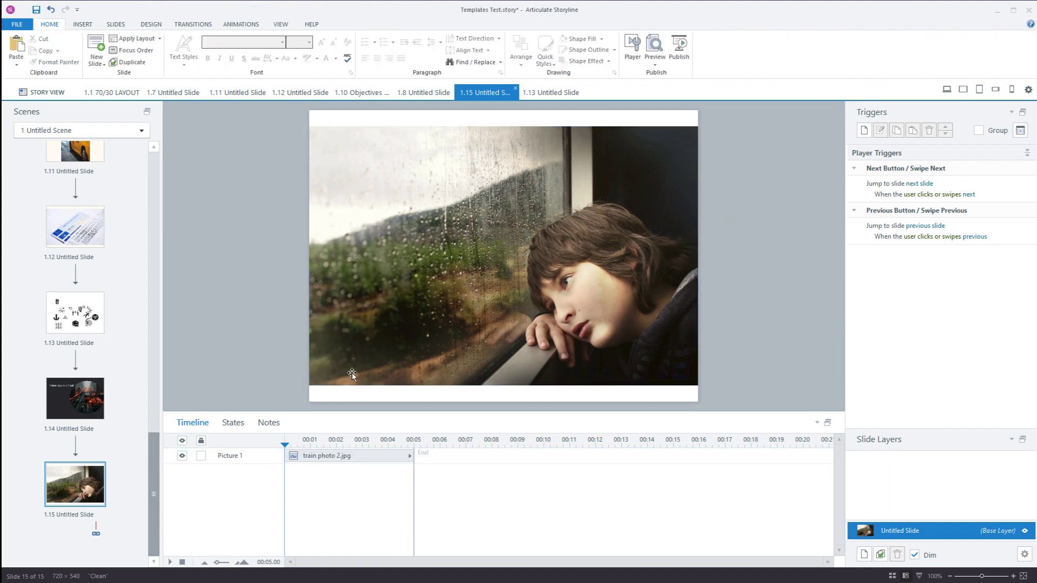
{"action": "left_click", "coordinate": [578, 226]}
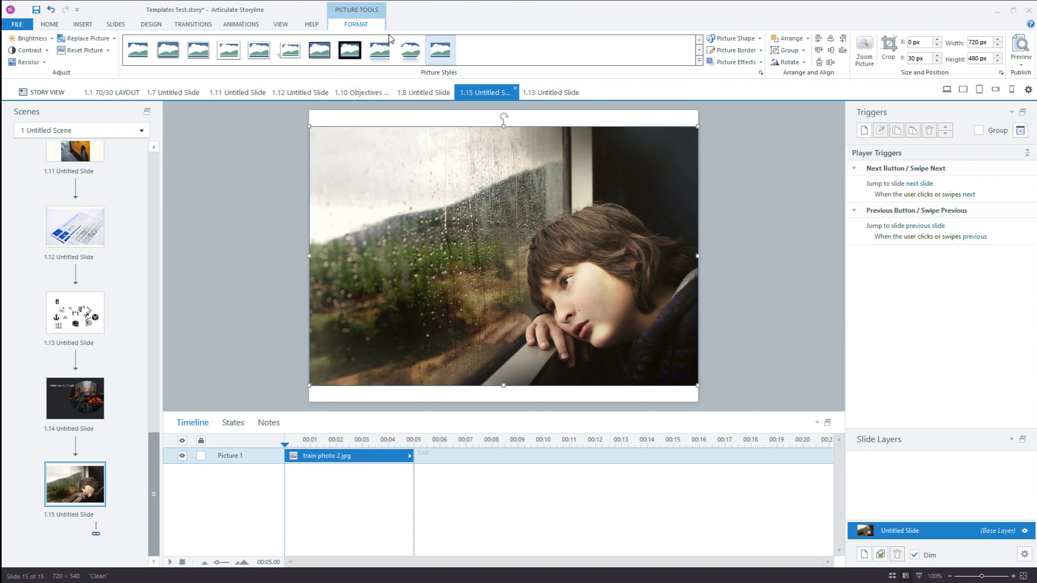
- Apply the Oval picture shape from Basic Shapes to the wide train photo
{"action": "left_click", "coordinate": [760, 39]}
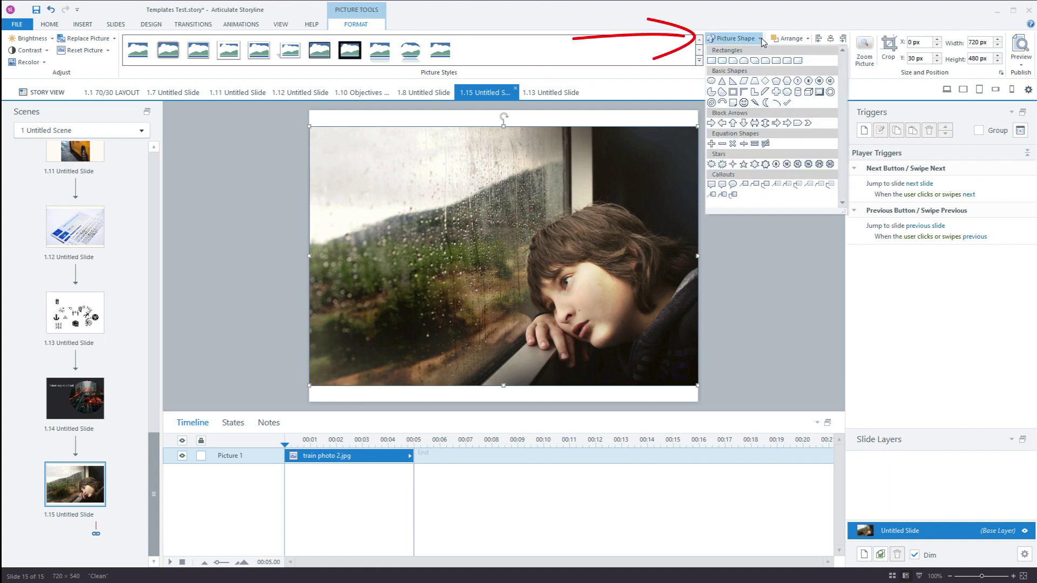
{"action": "left_click", "coordinate": [711, 80]}
{"action": "left_click", "coordinate": [757, 270]}
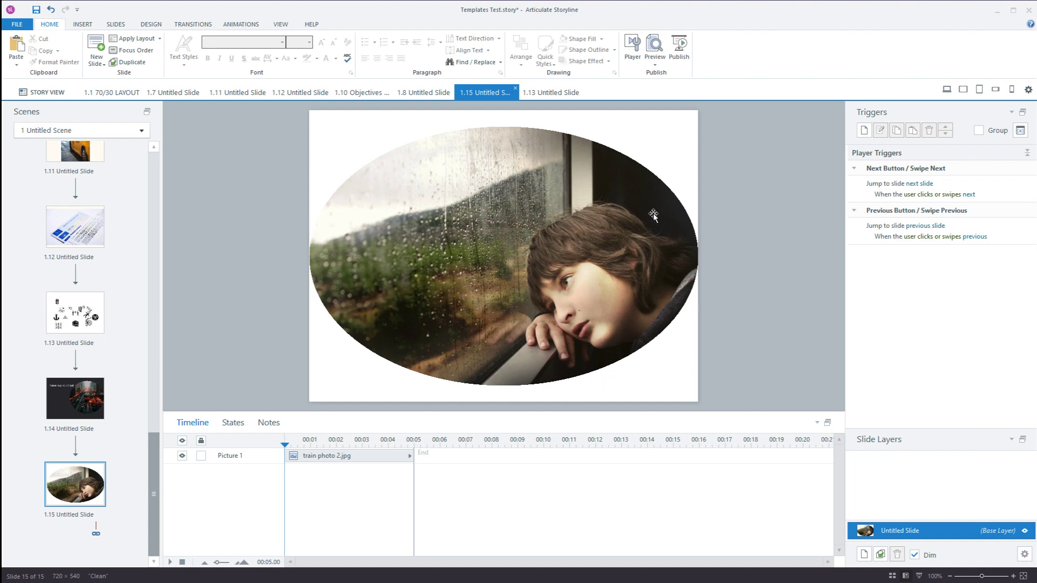
{"action": "left_click", "coordinate": [547, 232]}
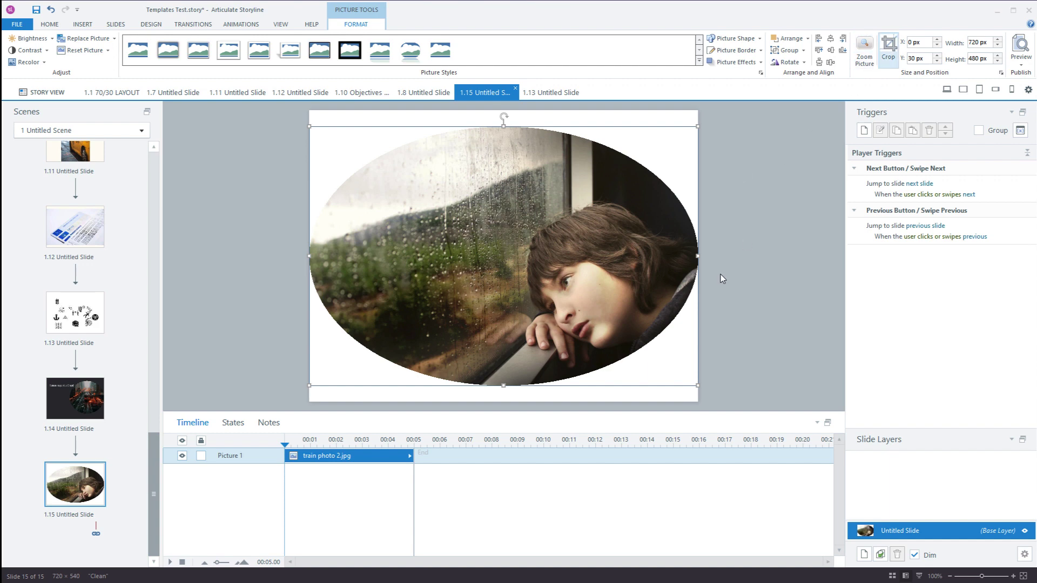
- Narrow the oval photo into a 480 px circle, then widen it to 623 × 480 px
{"action": "left_click_drag", "start_coordinate": [698, 256], "coordinate": [568, 262]}
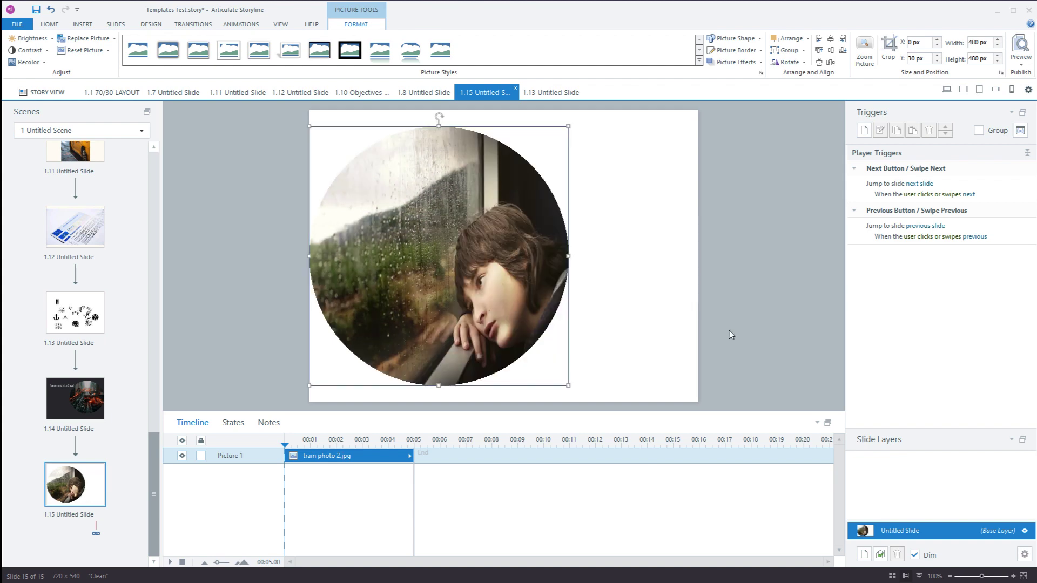
{"action": "left_click", "coordinate": [625, 335]}
{"action": "left_click", "coordinate": [526, 292]}
{"action": "left_click_drag", "start_coordinate": [568, 256], "coordinate": [645, 256]}
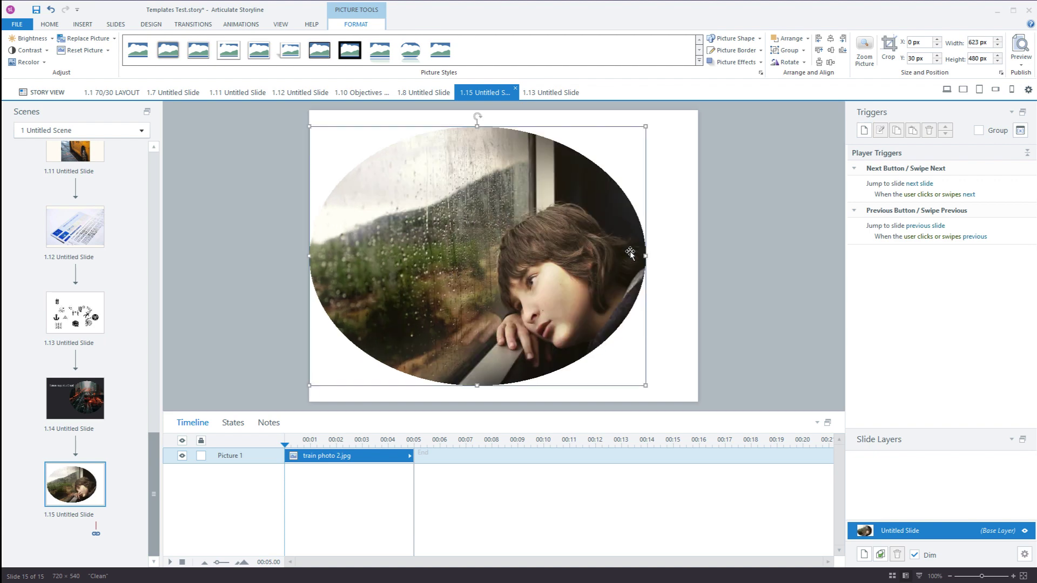
{"action": "left_click", "coordinate": [752, 250]}
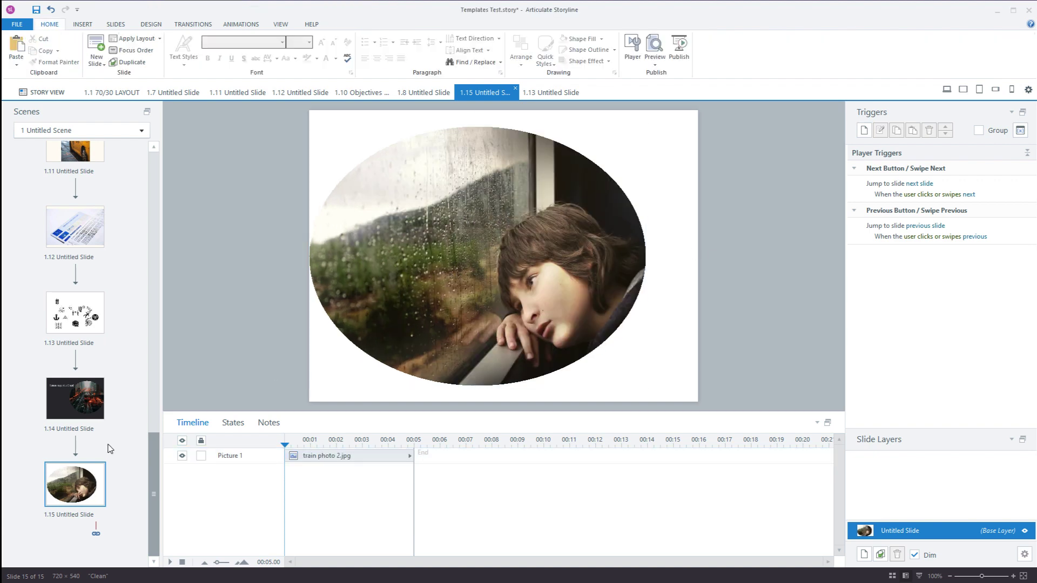
- Undo the resizing and oval shape to restore the plain rectangular photo
{"action": "left_click", "coordinate": [417, 290]}
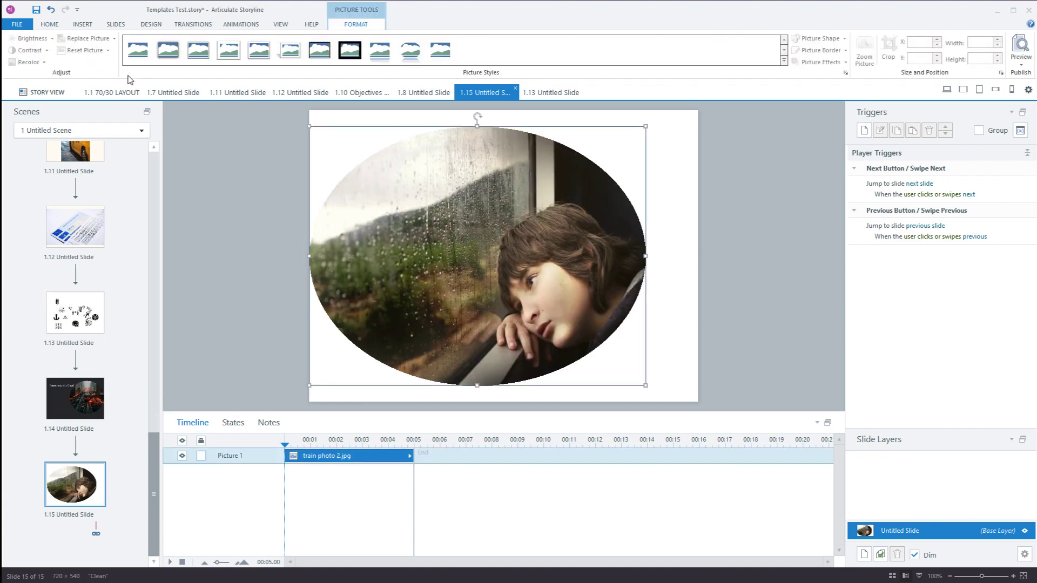
{"action": "left_click", "coordinate": [51, 9]}
{"action": "left_click", "coordinate": [52, 10]}
{"action": "left_click", "coordinate": [51, 10]}
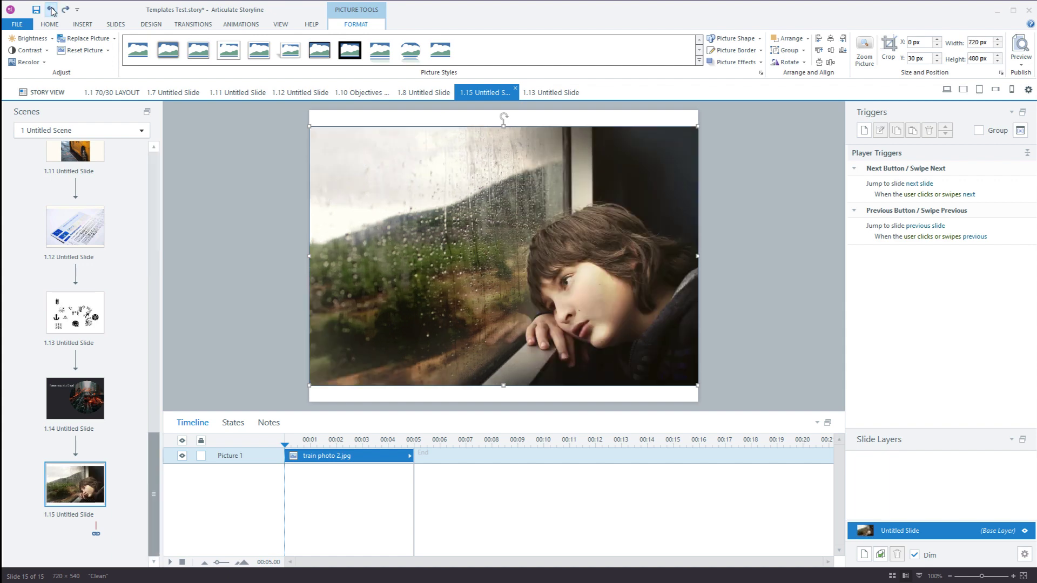
- Crop the photo's left side until it measures 477 × 480 px
{"action": "left_click", "coordinate": [888, 47]}
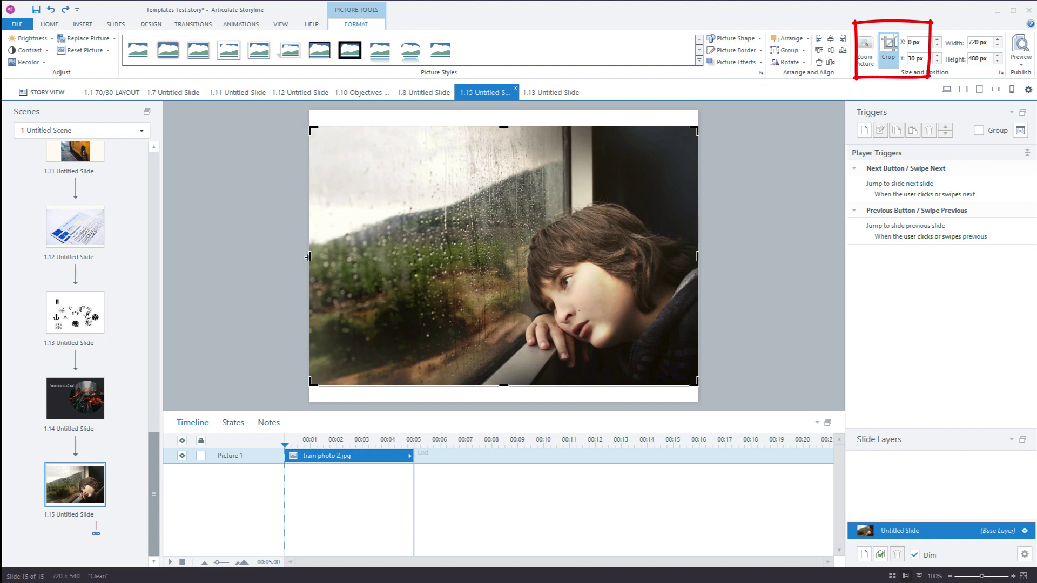
{"action": "left_click_drag", "start_coordinate": [308, 257], "coordinate": [404, 264]}
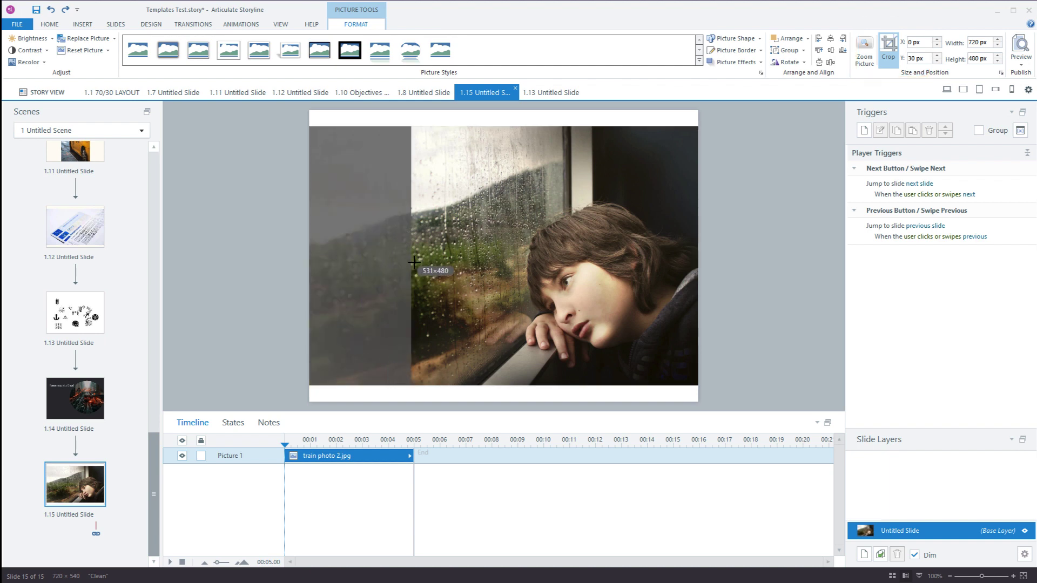
{"action": "left_click_drag", "start_coordinate": [414, 262], "coordinate": [438, 255]}
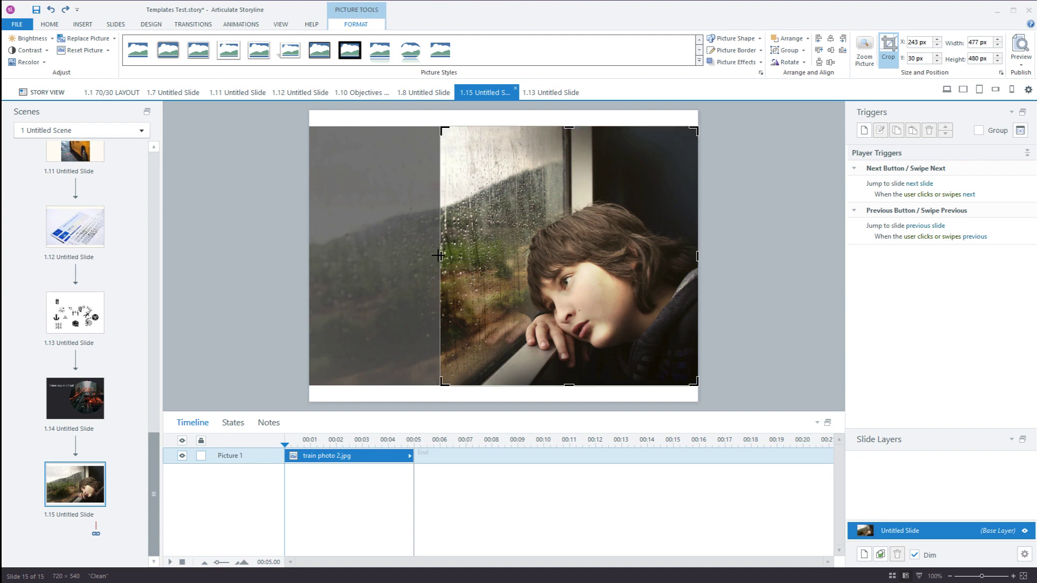
{"action": "left_click", "coordinate": [763, 206]}
- Try an Oval picture shape on the cropped photo, then undo it
{"action": "left_click", "coordinate": [630, 231]}
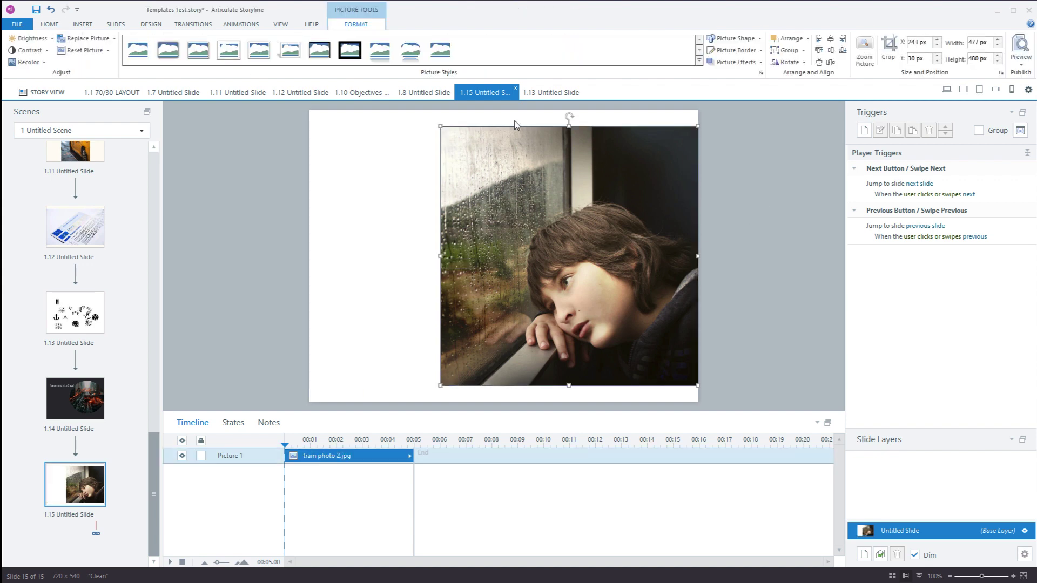
{"action": "left_click", "coordinate": [733, 38]}
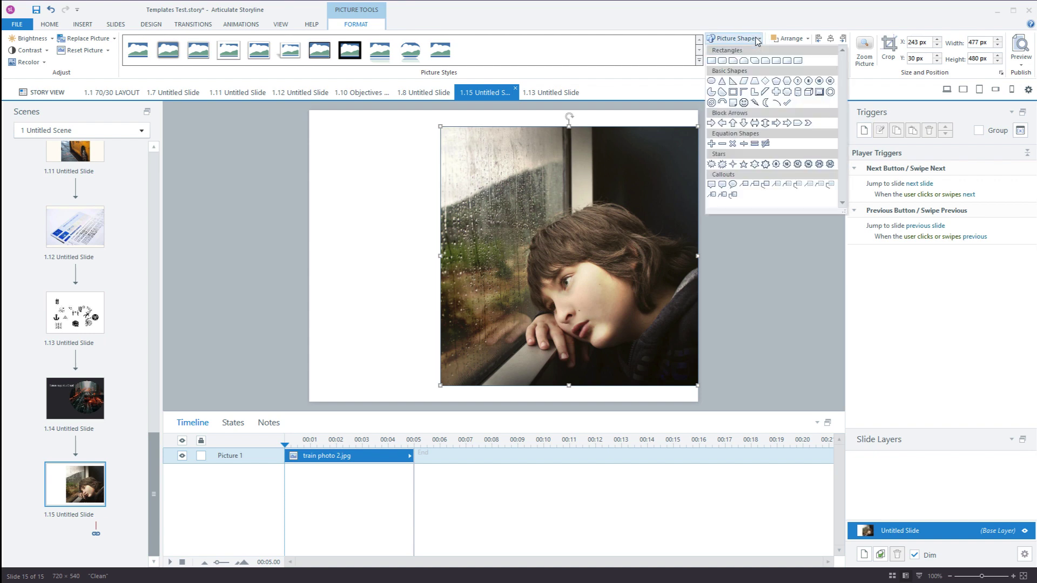
{"action": "left_click", "coordinate": [711, 81]}
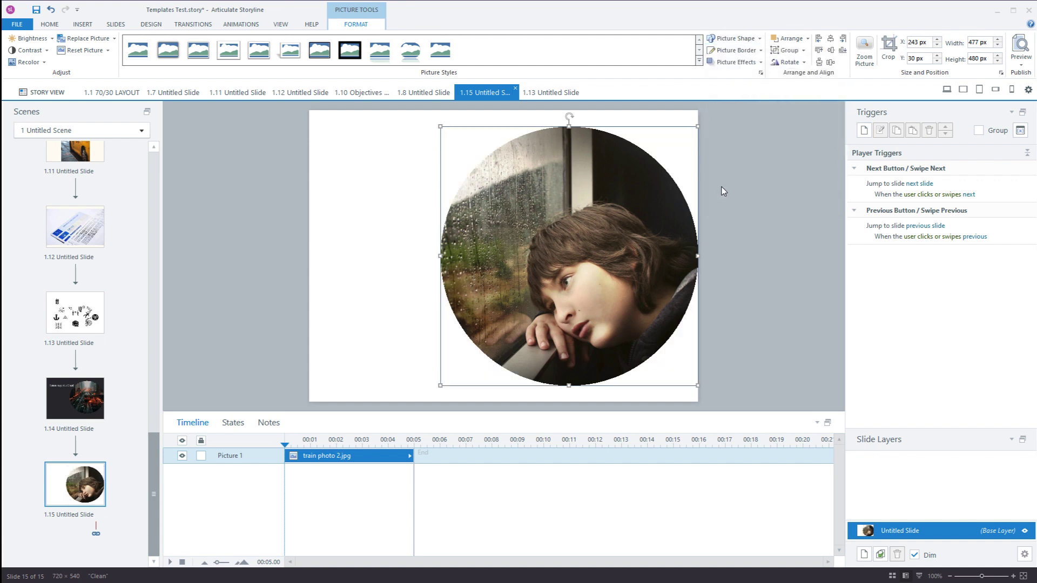
{"action": "left_click", "coordinate": [785, 280]}
{"action": "left_click", "coordinate": [51, 10]}
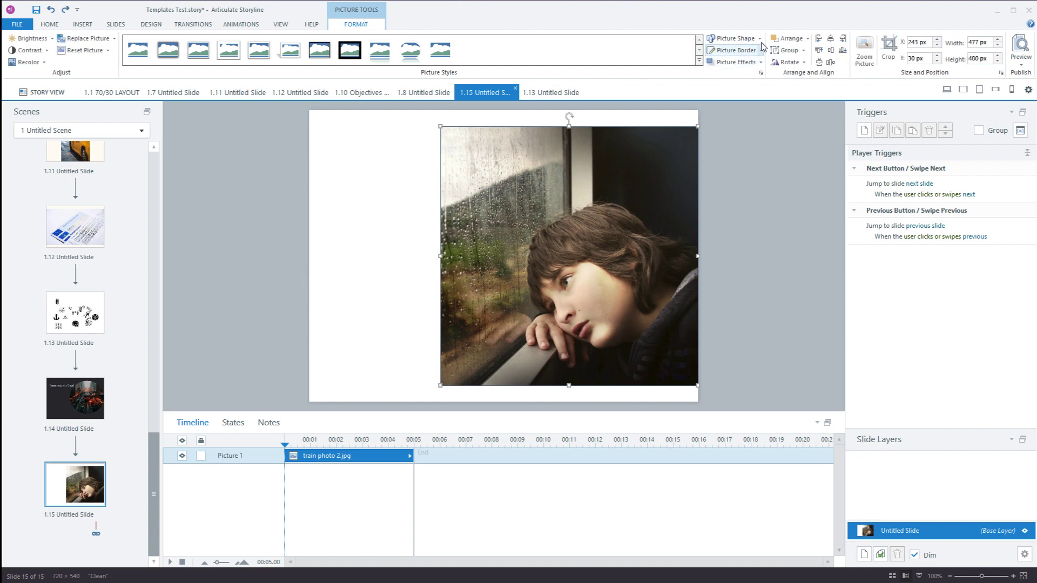
- Apply the Triangle, then Pentagon, and finally L-Shape picture shapes to the photo
{"action": "left_click", "coordinate": [733, 39]}
{"action": "left_click", "coordinate": [722, 81]}
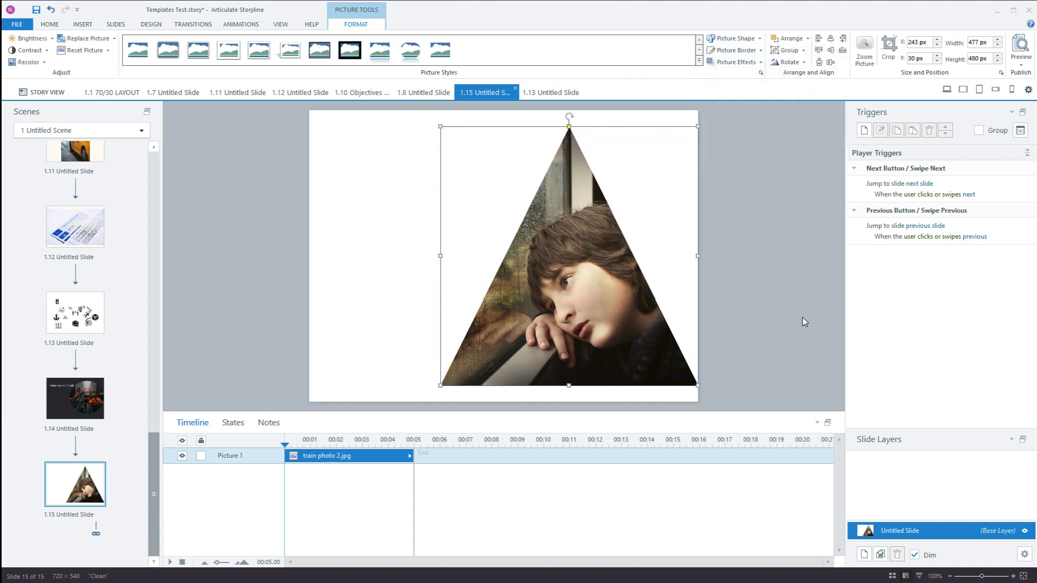
{"action": "left_click", "coordinate": [760, 38]}
{"action": "left_click", "coordinate": [776, 82]}
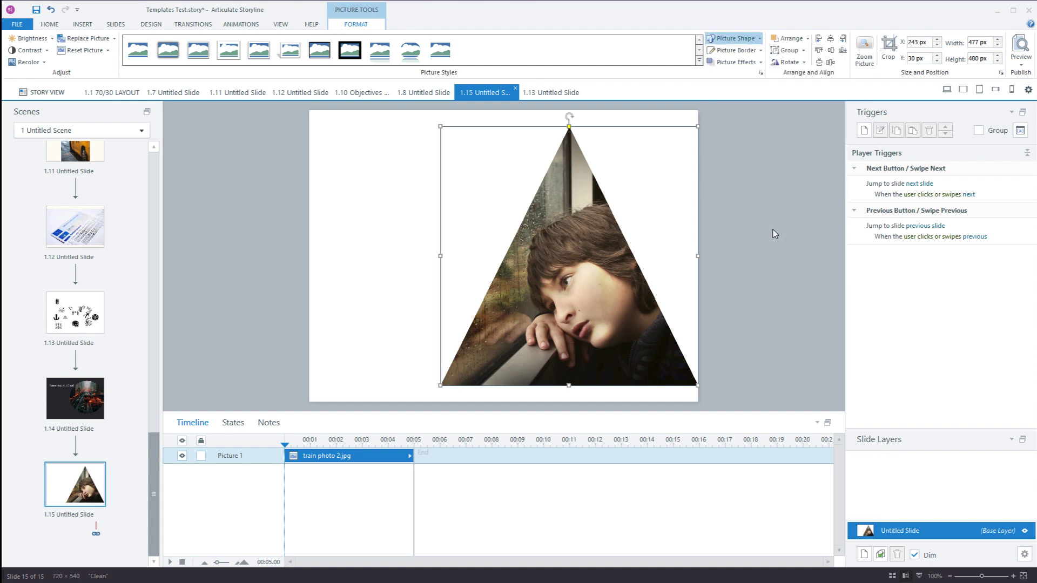
{"action": "left_click", "coordinate": [735, 39]}
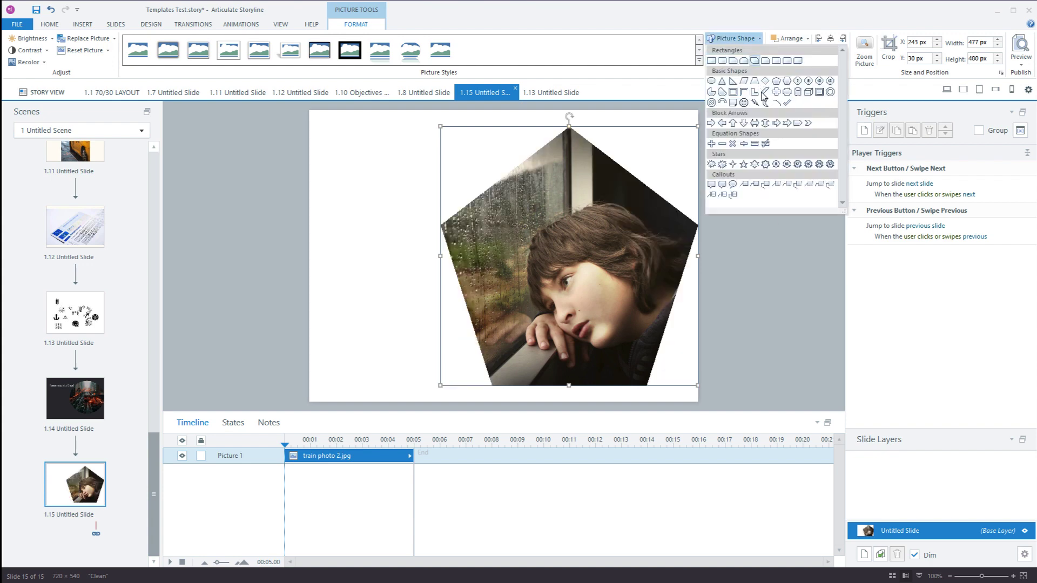
{"action": "left_click", "coordinate": [755, 92]}
- Drag the L-shaped photo 80 px left to X 163, Y 30
{"action": "left_click", "coordinate": [835, 388]}
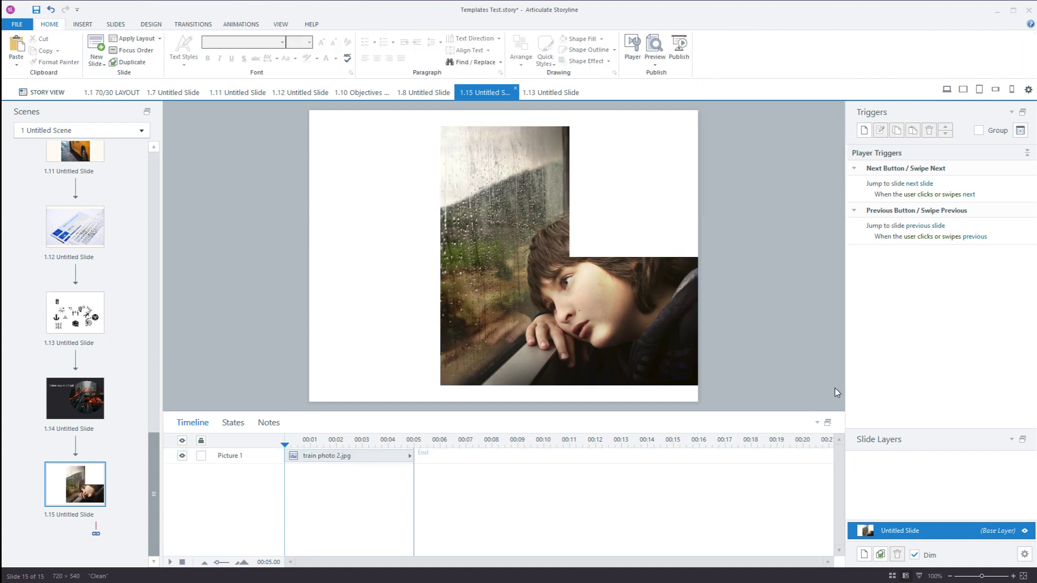
{"action": "left_click_drag", "start_coordinate": [564, 292], "coordinate": [521, 292]}
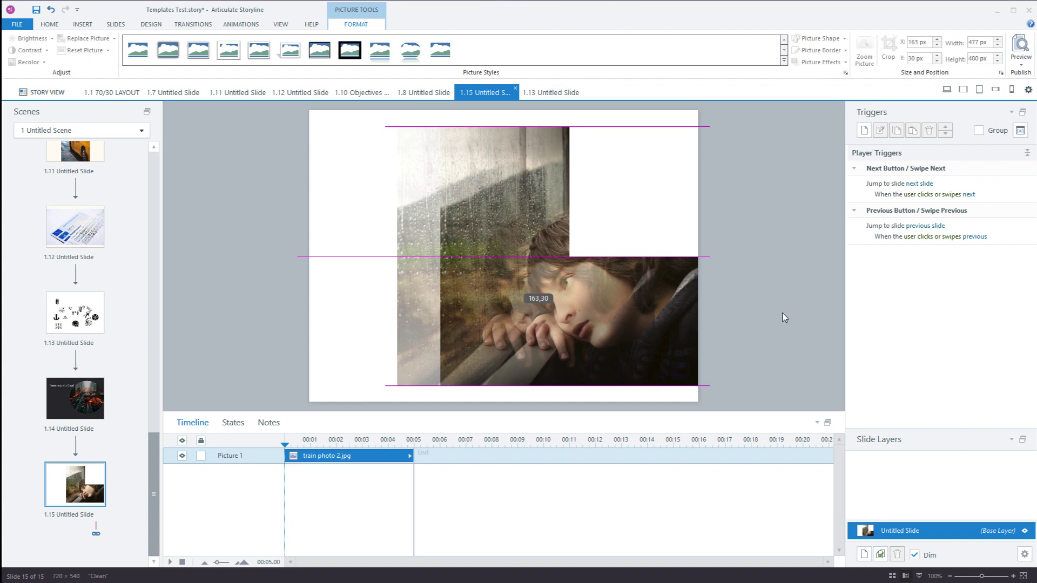
{"action": "left_click", "coordinate": [805, 316]}
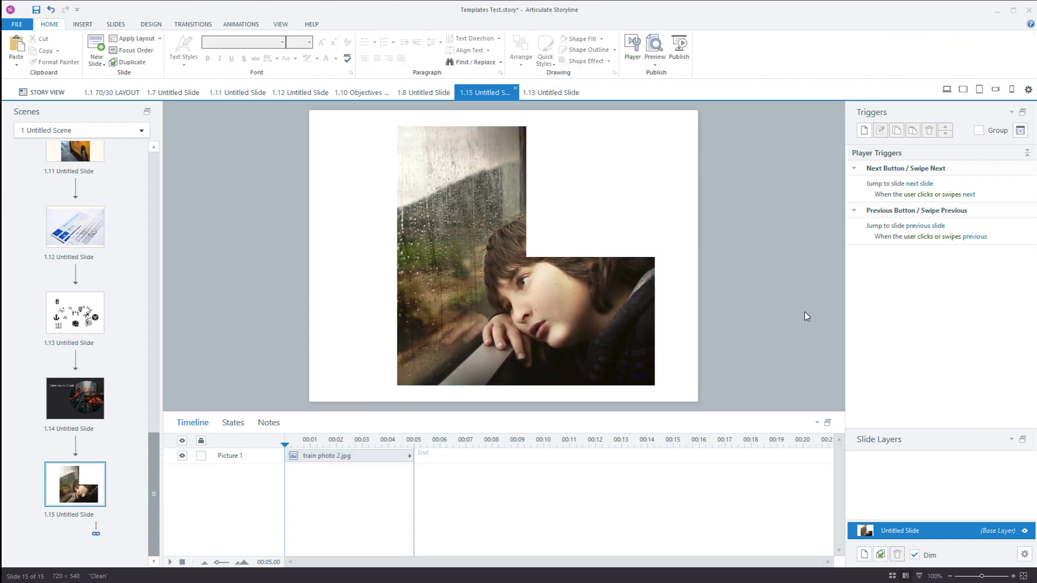